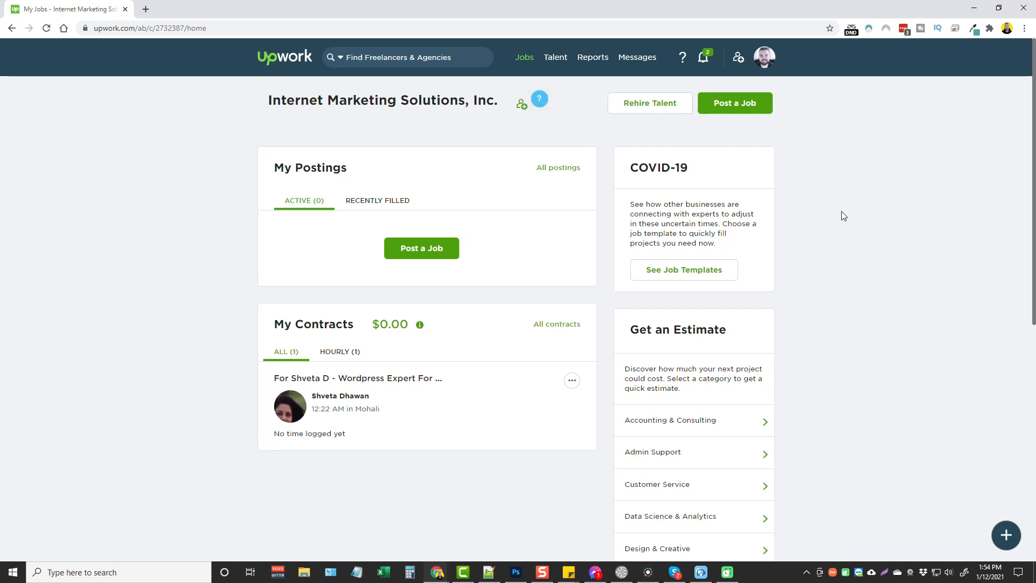
Step: Start a new job post for short-term or part-time work and continue to its title
left_click(742, 108)
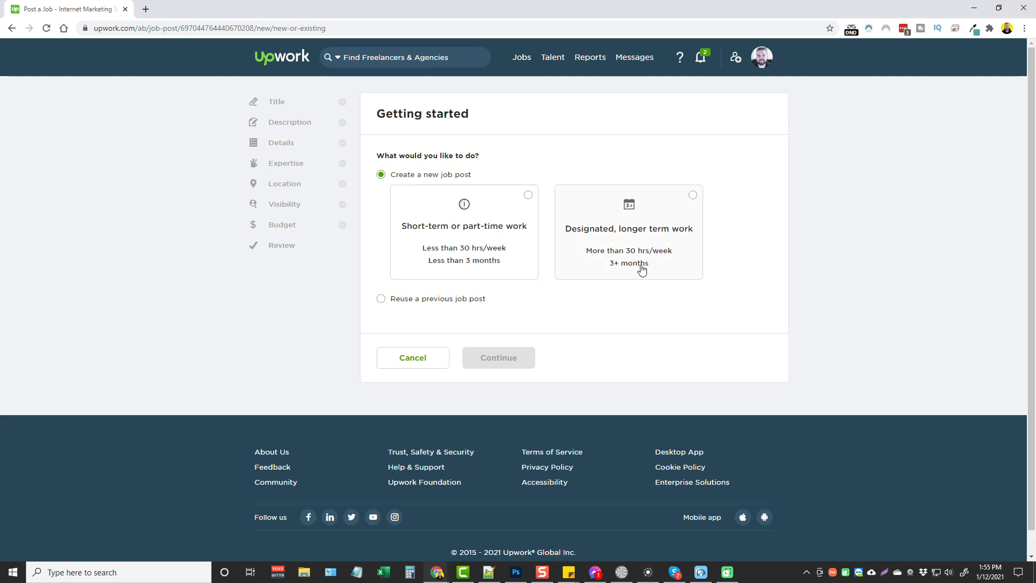
left_click(497, 231)
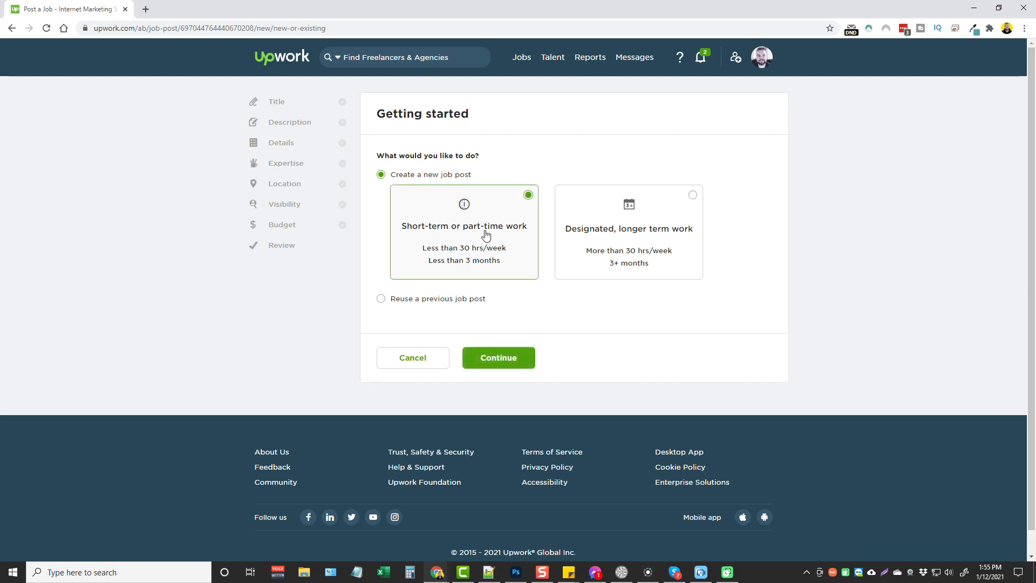
left_click(505, 356)
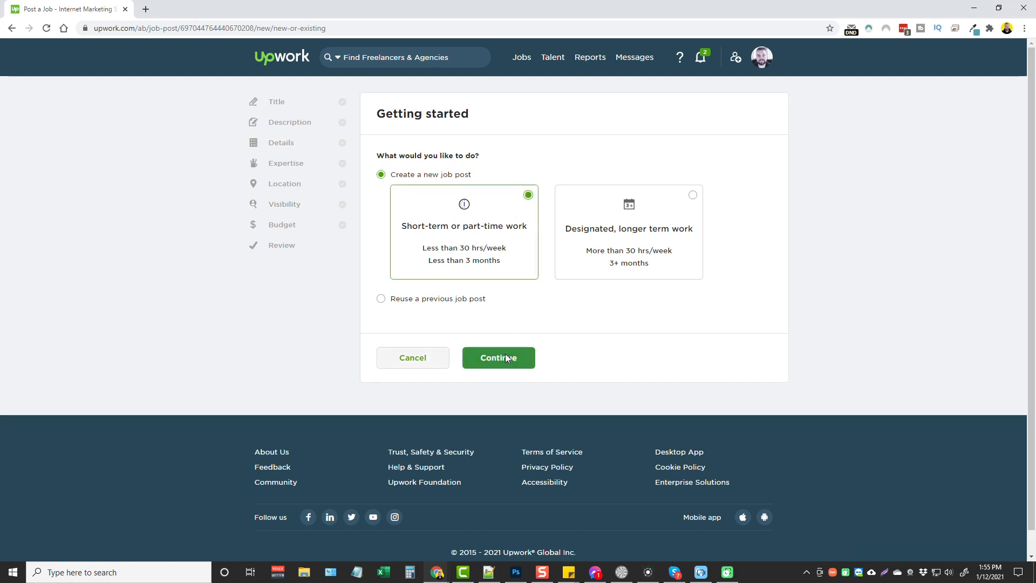
Step: Title the job post "Need Wordpress expert for create Wordpress plugin", keep the CMS Development category and continue
left_click(442, 189)
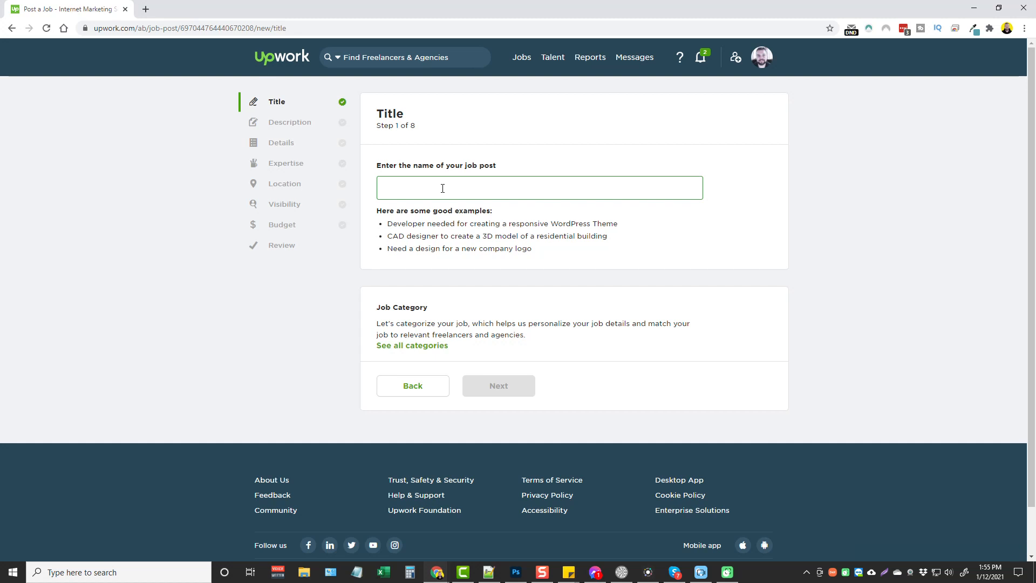
type("Need WordPress Ex")
key("BackSpace")
key("BackSpace")
key("BackSpace")
key("BackSpace")
key("BackSpace")
type("ess expert for create")
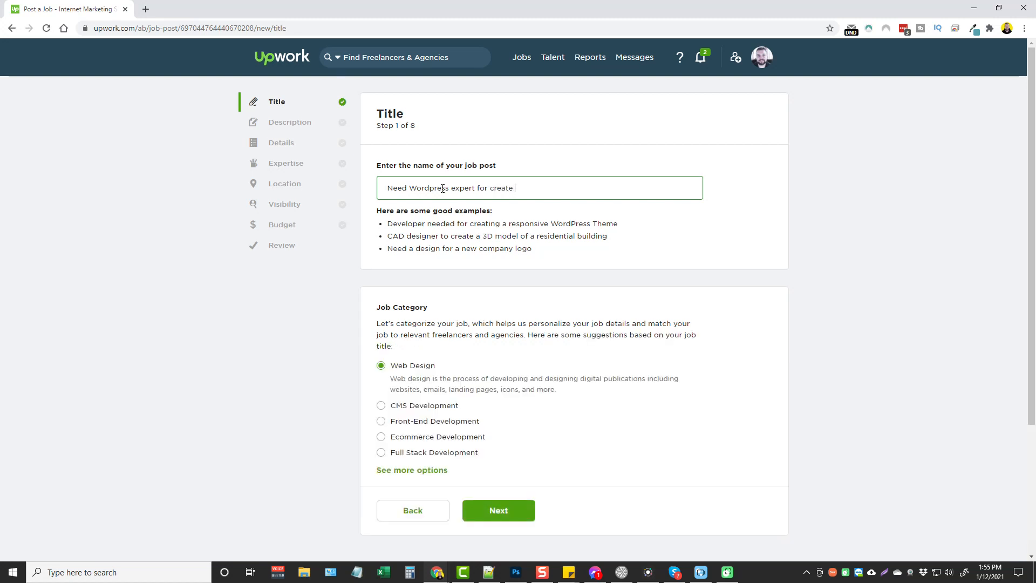
type(" Wordpress plugin")
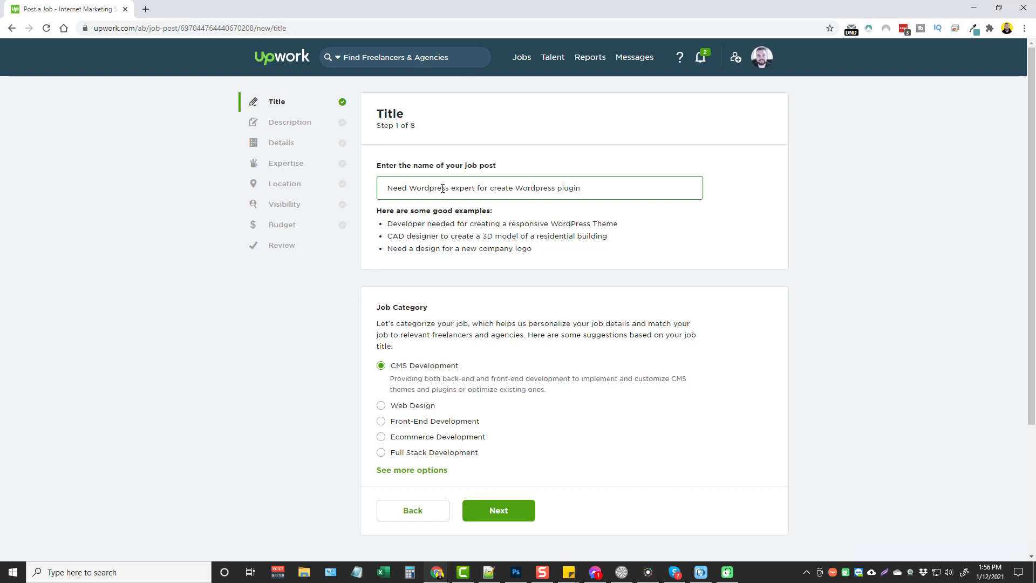
scroll(339, 296, "down", 2)
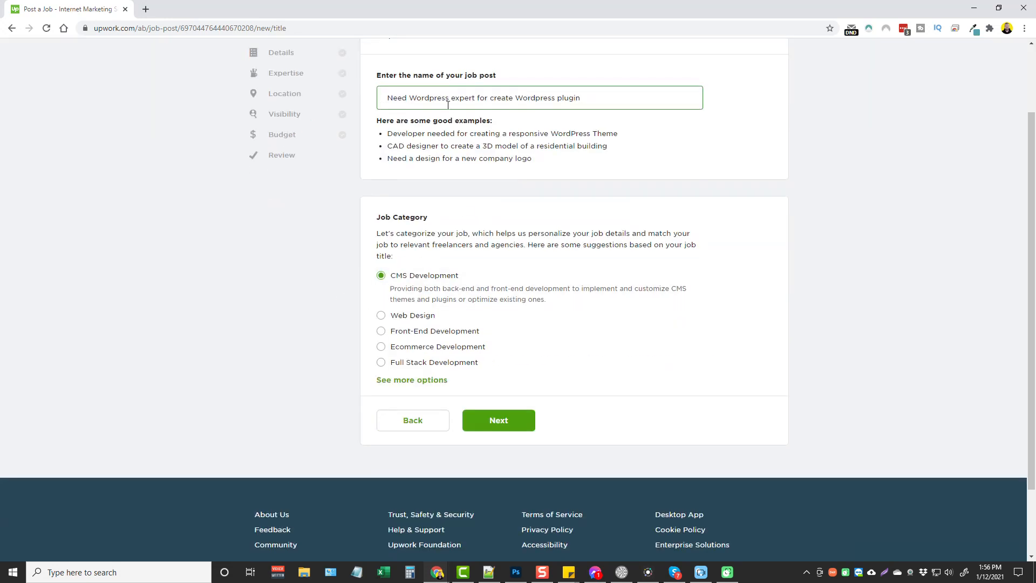
left_click_drag(451, 98, 477, 100)
left_click(476, 102)
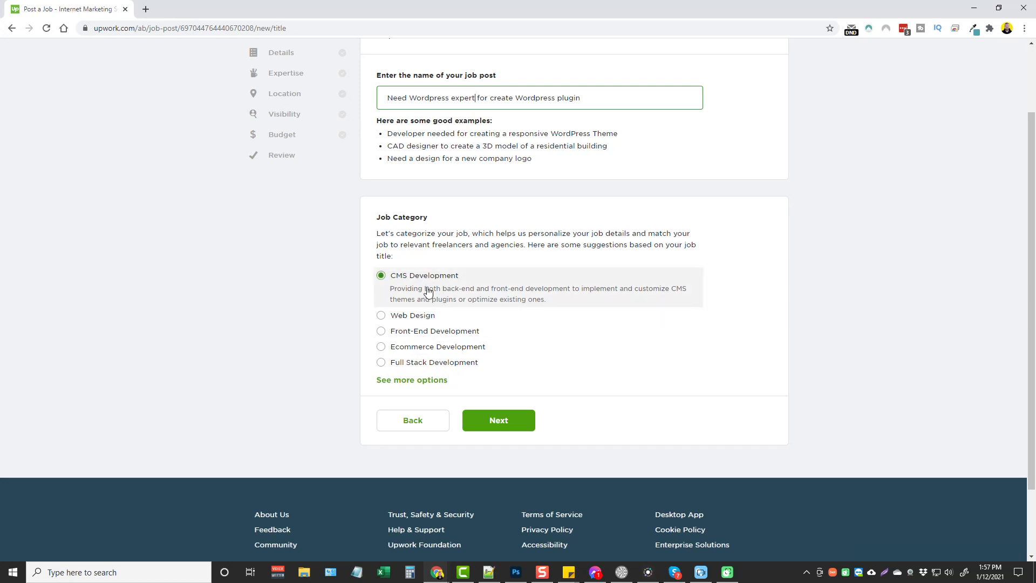
left_click(501, 426)
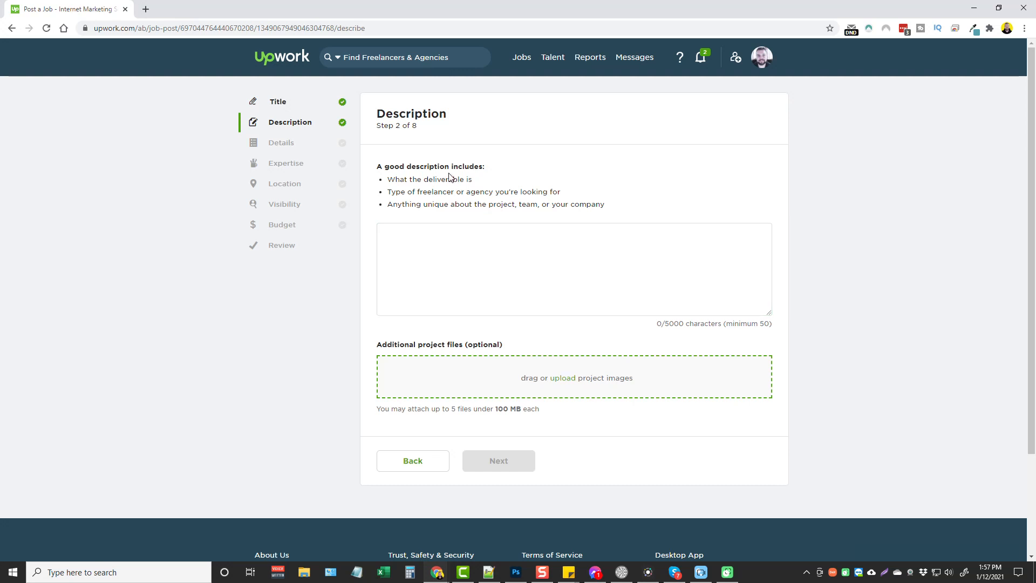
Step: Write a description requesting a new Wordpress plugin with features 1 to 3, Google and YouTube API integration and previous project examples, and continue
left_click(437, 245)
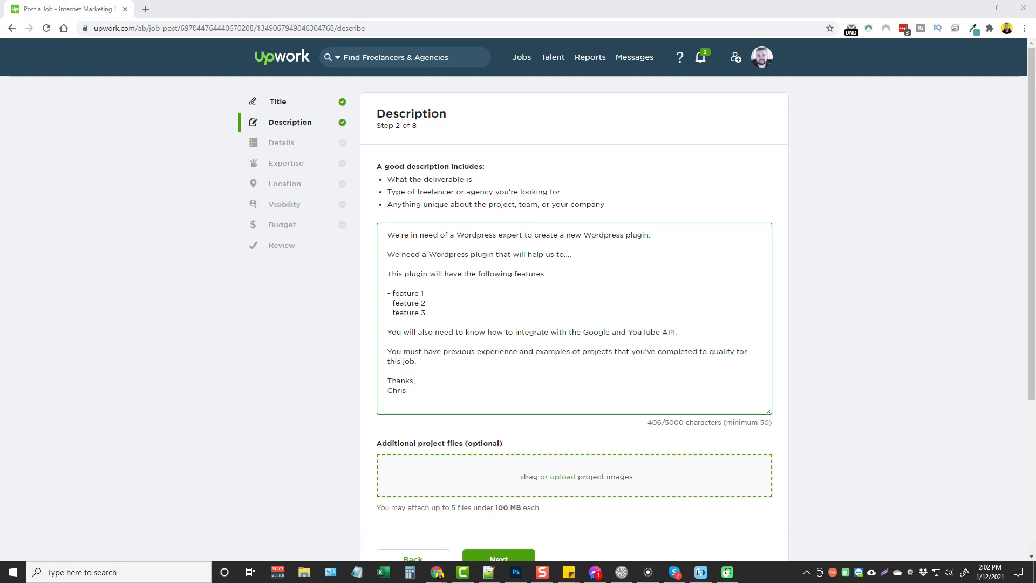
scroll(618, 269, "down", 2)
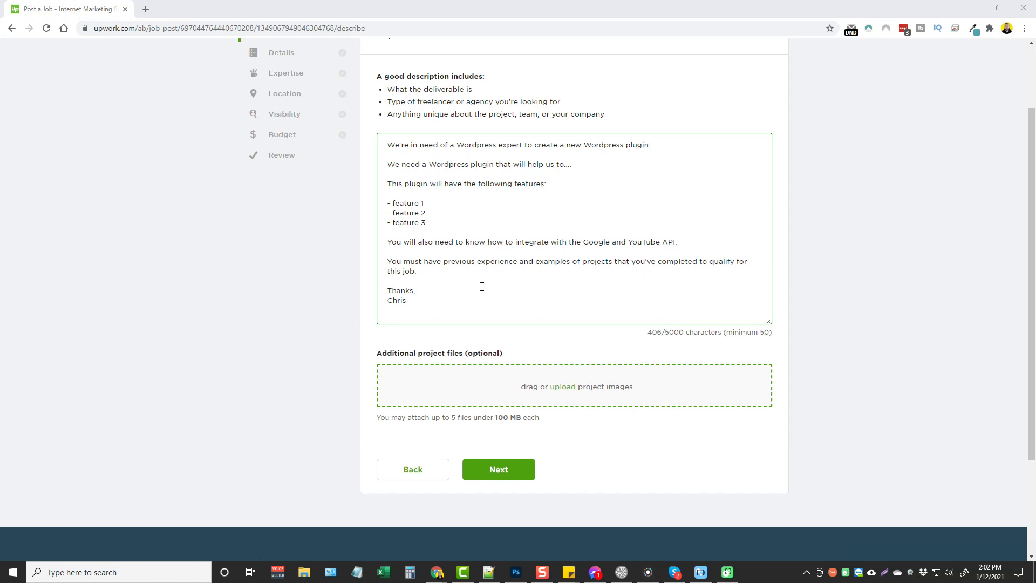
scroll(478, 288, "up", 2)
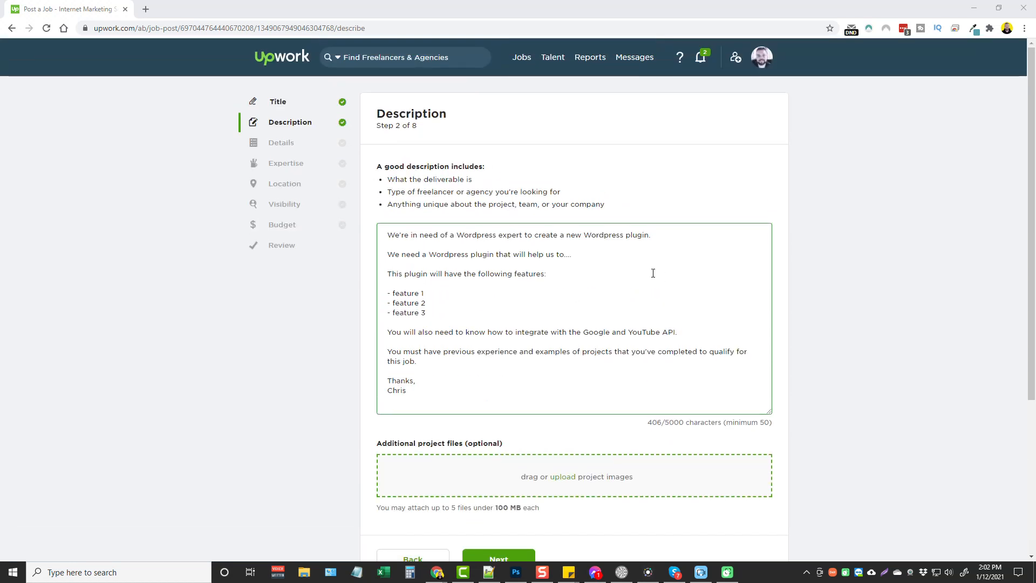
left_click(813, 315)
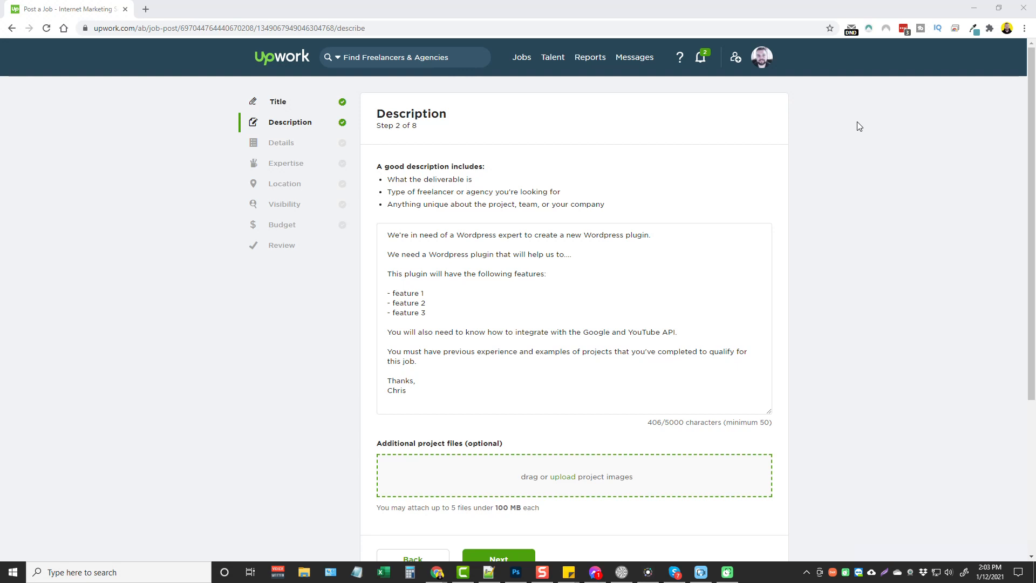
scroll(879, 238, "down", 2)
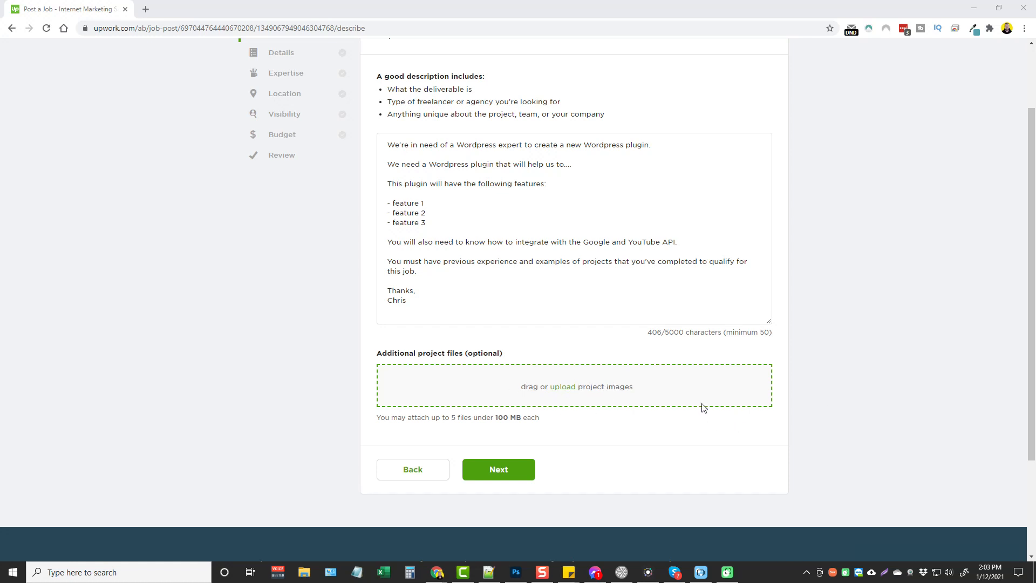
left_click(498, 469)
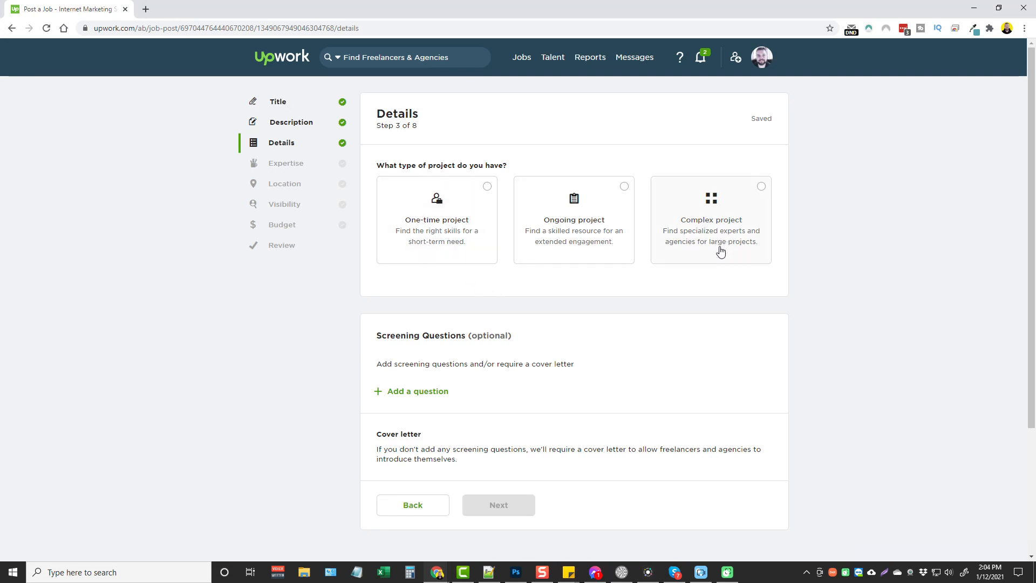
Step: Set the project type to One-time project and continue without adding screening questions
left_click(463, 242)
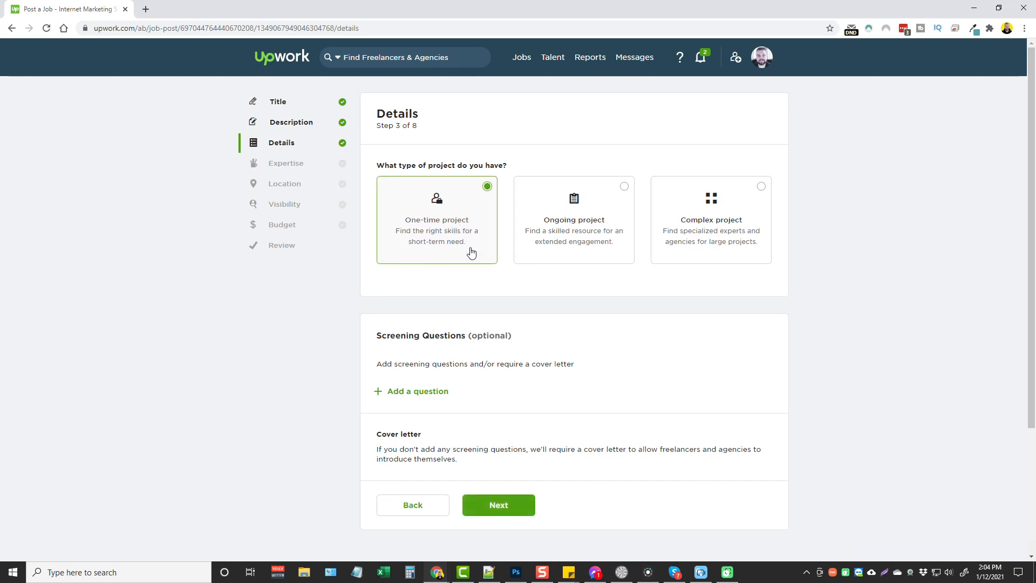
scroll(416, 296, "down", 3)
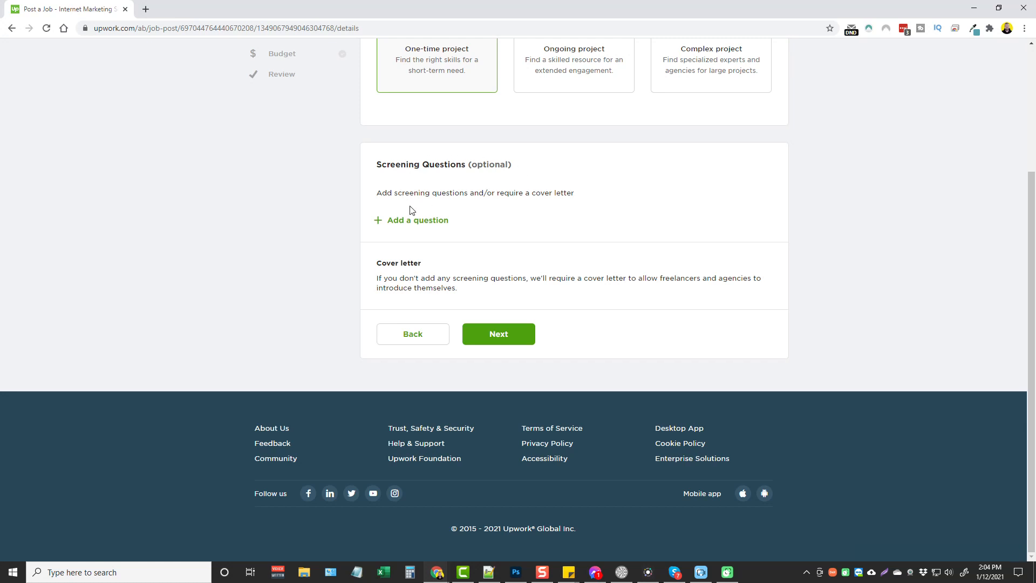
left_click(498, 334)
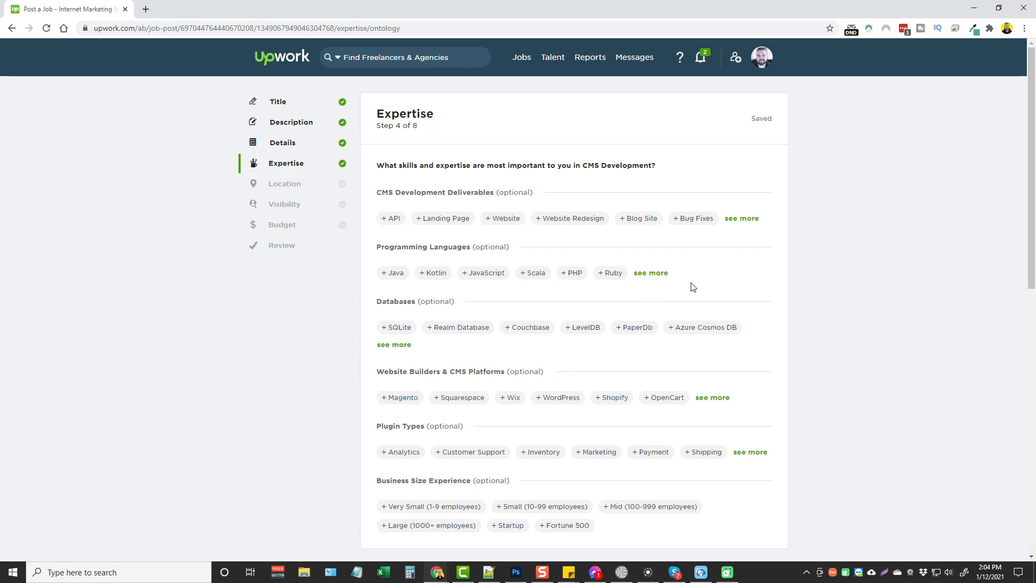
Step: Expand the CMS development deliverables and select Plugin Customization, WordPress Plugin and API as required skills
left_click(743, 219)
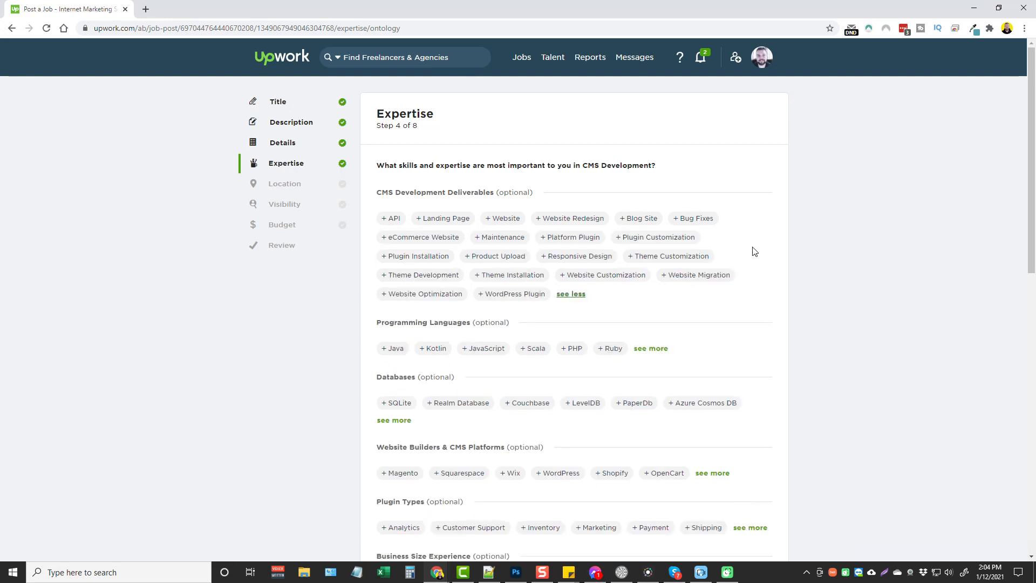
left_click(659, 240)
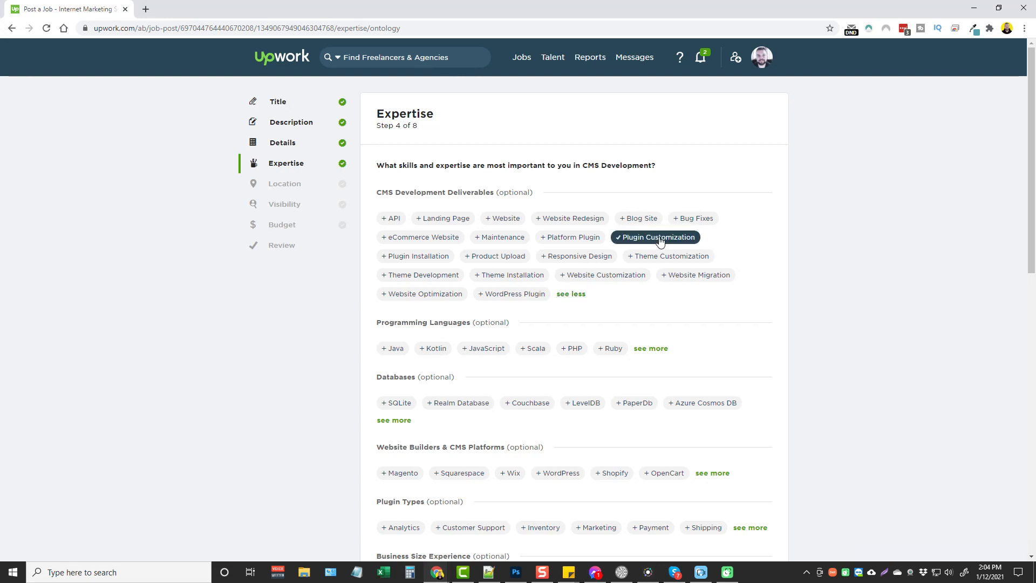
left_click(518, 297)
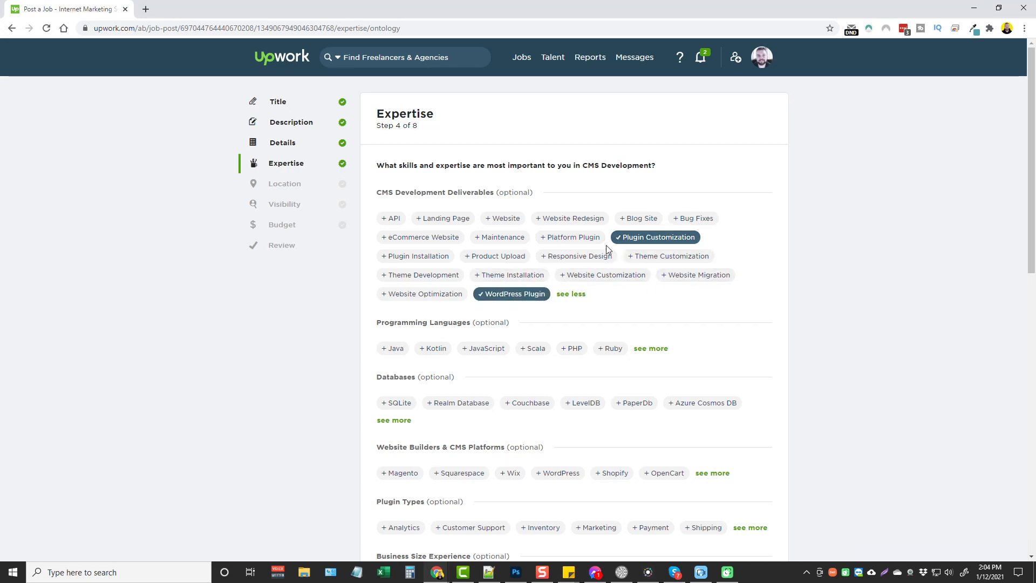
left_click(395, 220)
Step: Set the freelancer's experience level to Intermediate and continue to the location settings
scroll(787, 351, "down", 3)
scroll(551, 299, "down", 3)
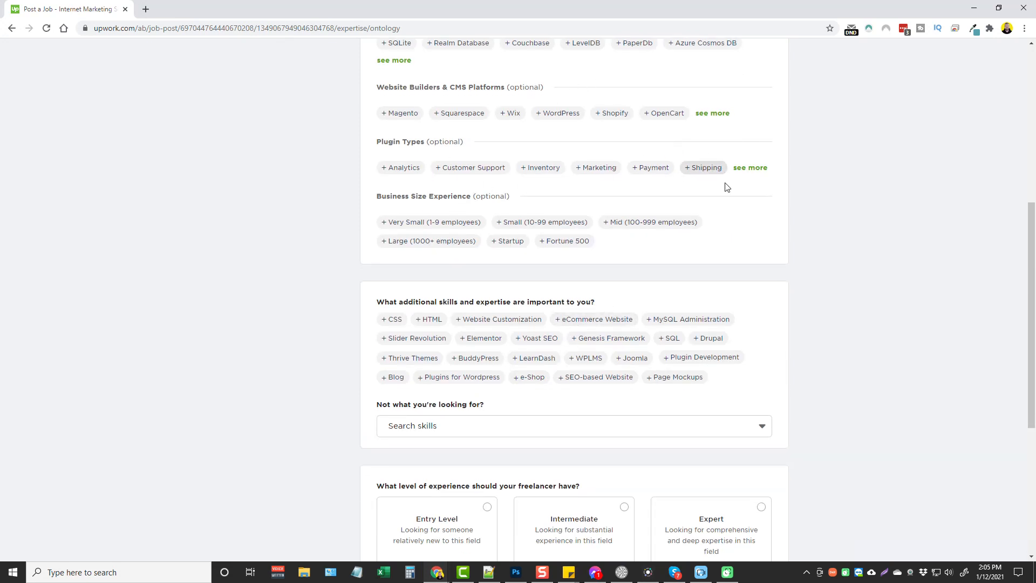
scroll(452, 286, "down", 3)
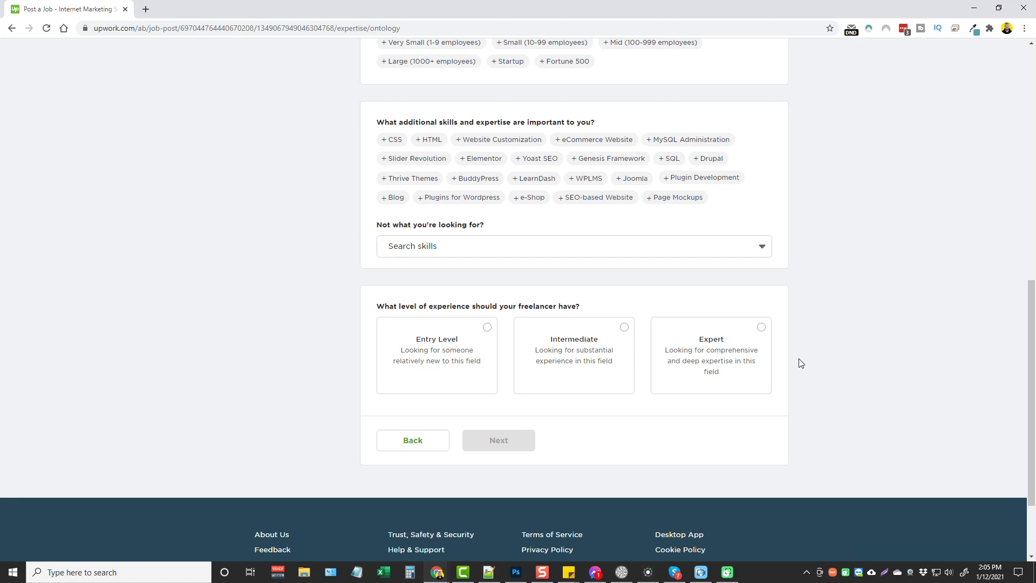
left_click(452, 352)
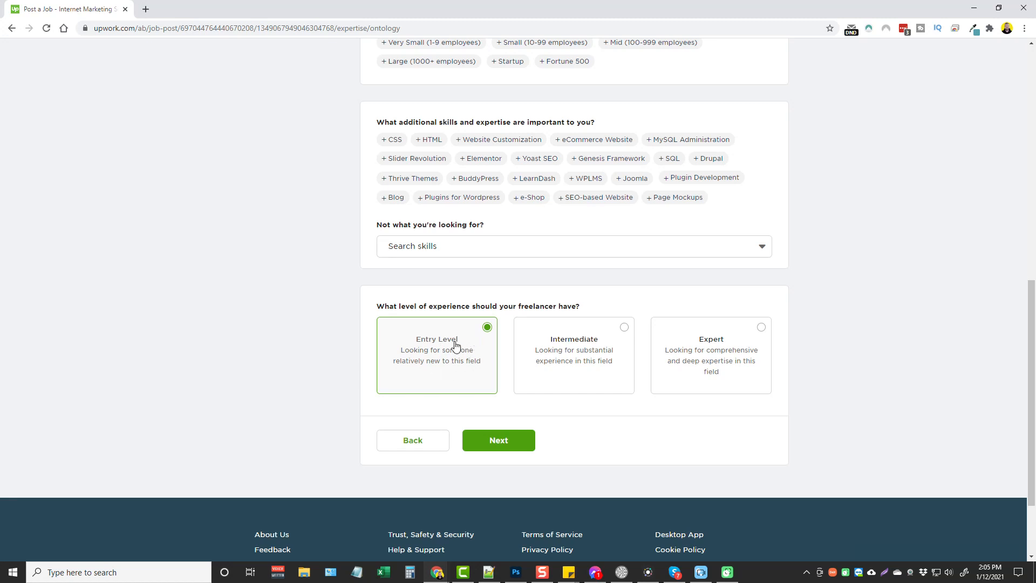
left_click(585, 350)
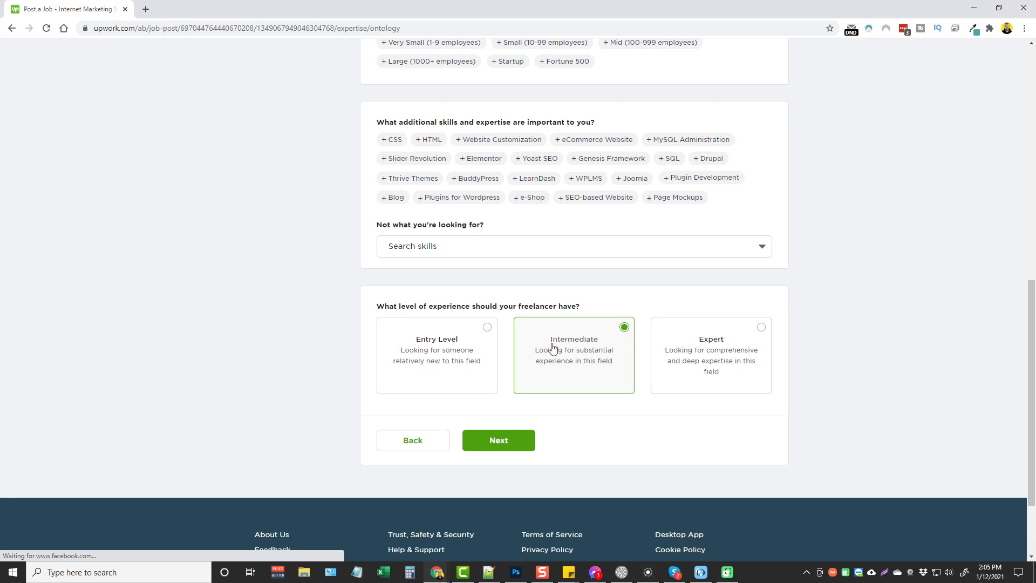
left_click(503, 451)
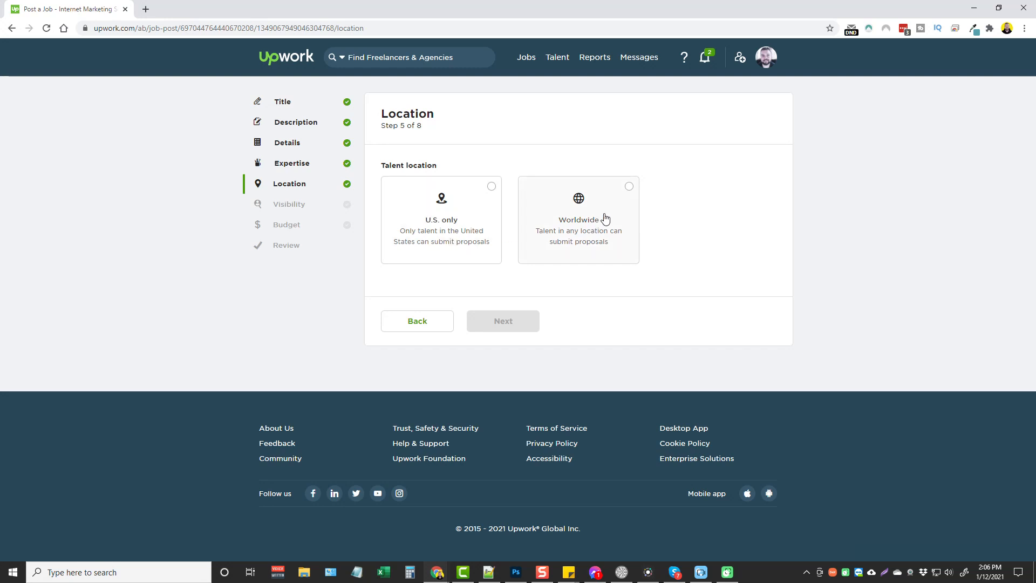
Step: Set the talent location to Worldwide and the job's visibility to Only Upwork talent for one freelancer, without inviting anyone, and continue
left_click(626, 188)
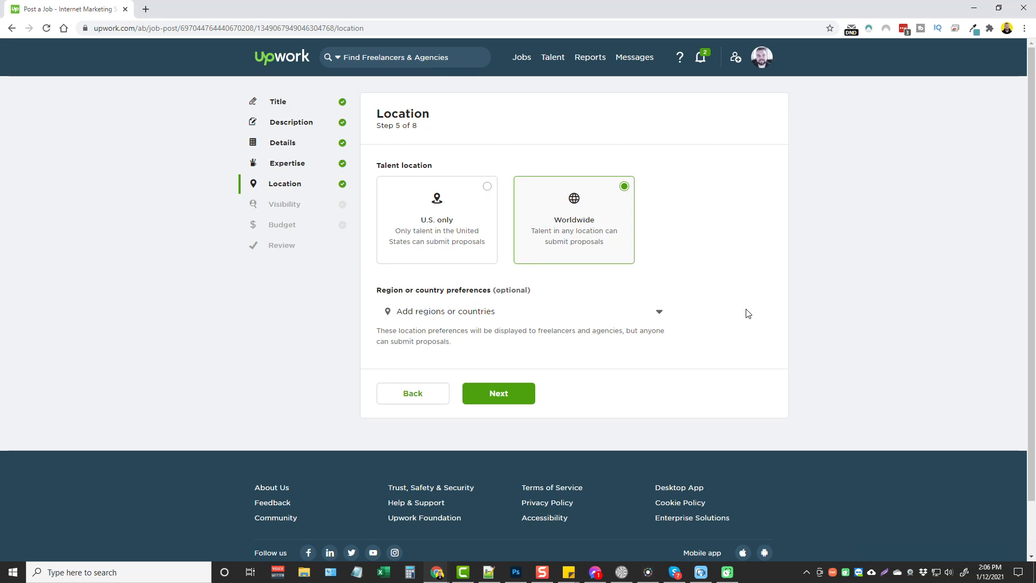
left_click(498, 393)
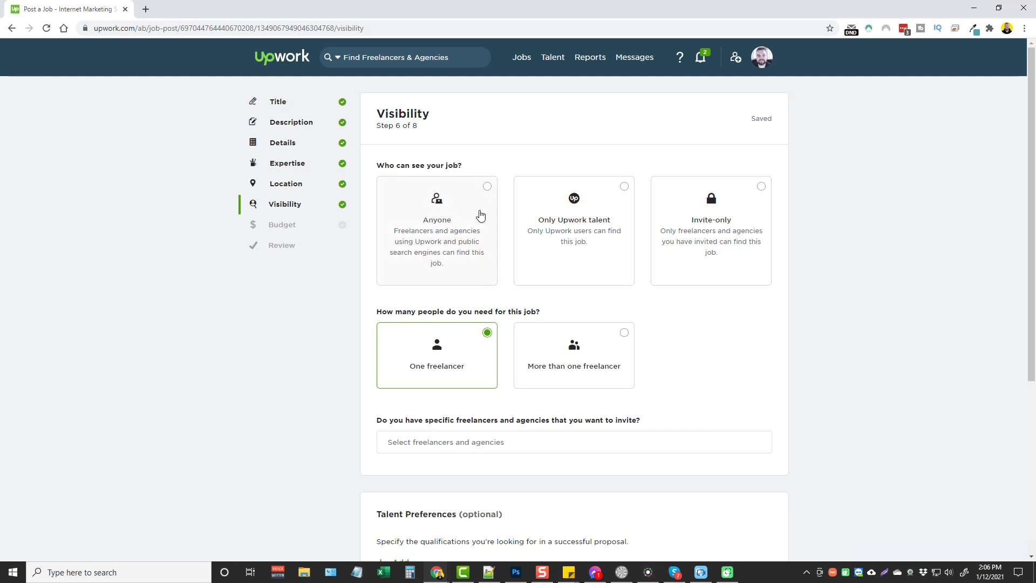
left_click(487, 190)
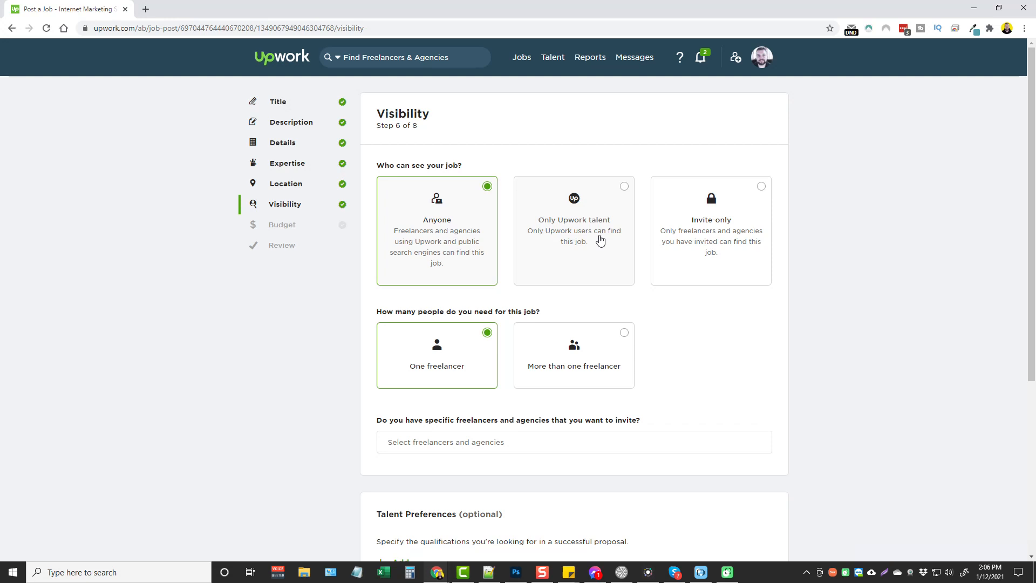
left_click(624, 186)
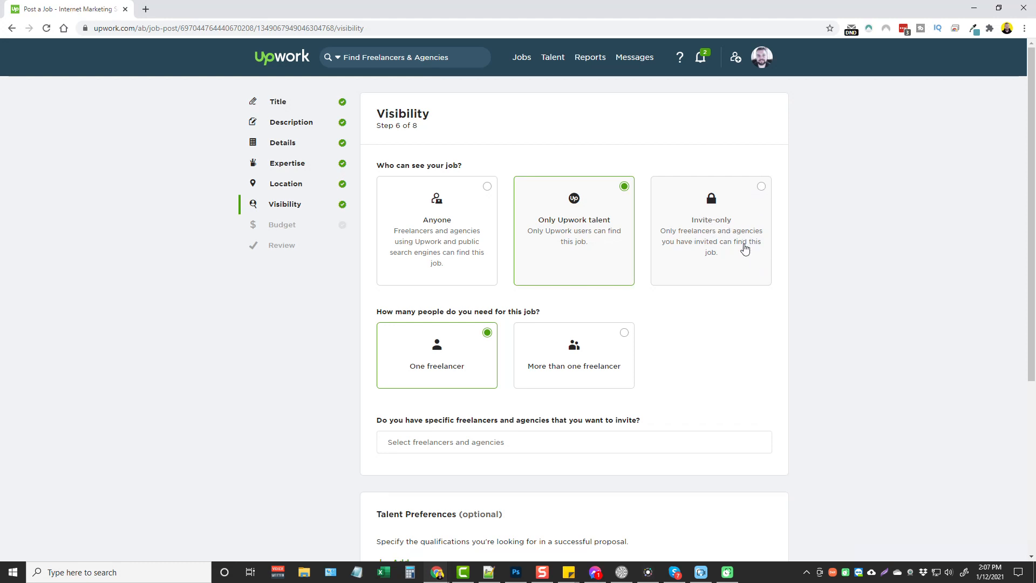
scroll(730, 317, "down", 3)
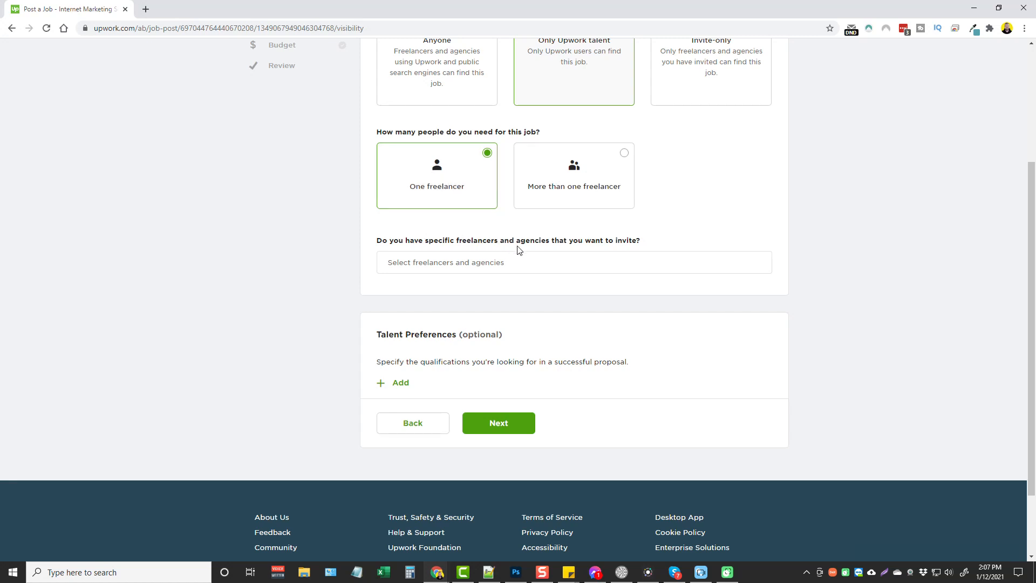
left_click(520, 262)
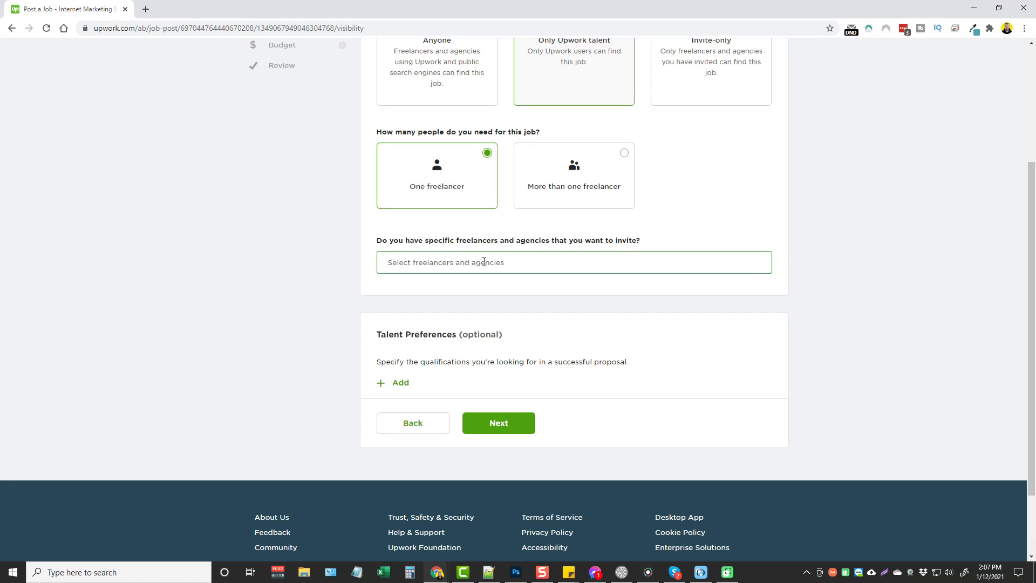
left_click(357, 292)
scroll(347, 305, "down", 3)
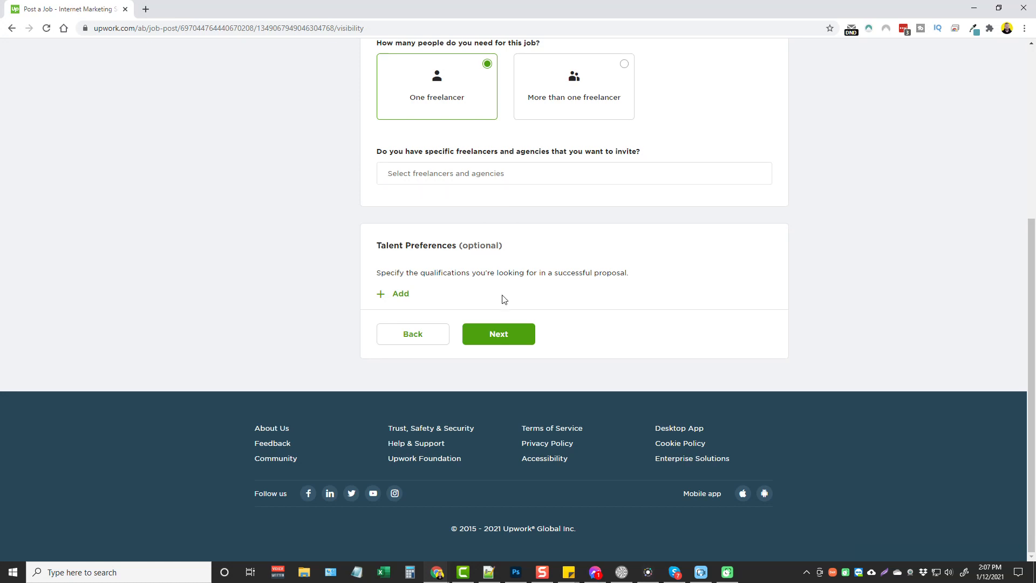
left_click(499, 333)
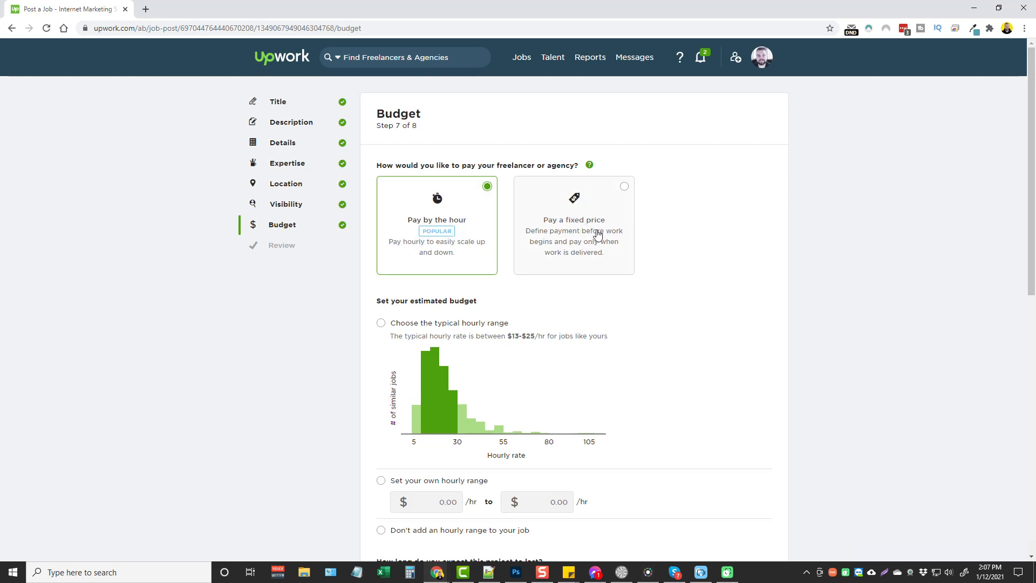
Step: Choose to pay a fixed price with a specific budget of $250 and continue to the job post review
left_click(597, 235)
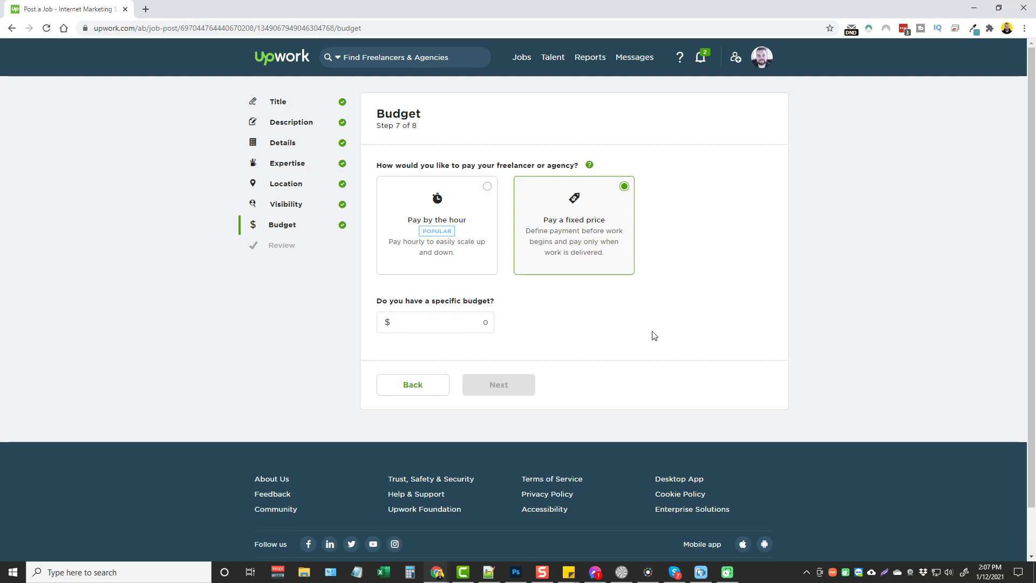
left_click(490, 326)
type("250")
left_click(563, 322)
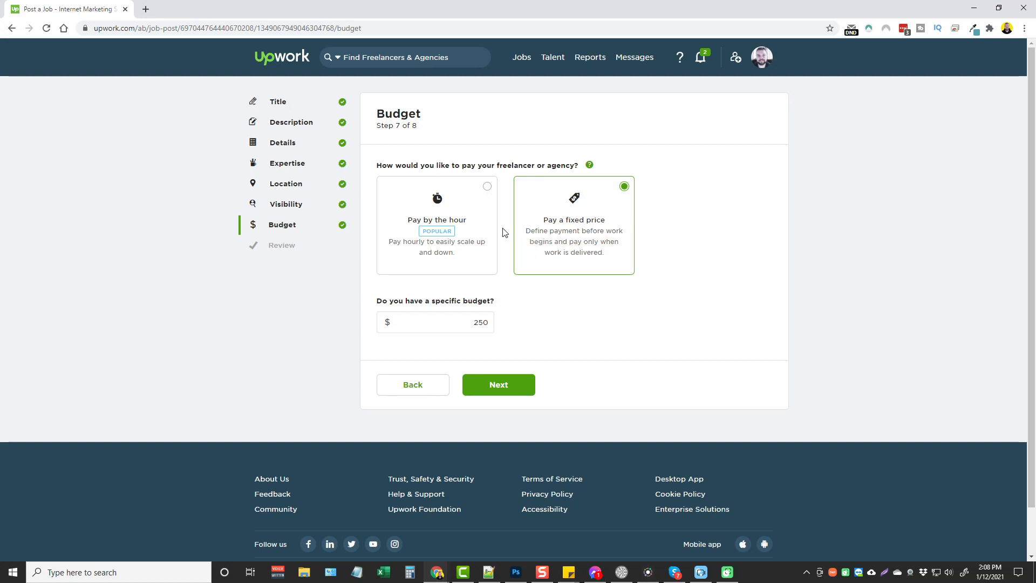
left_click(501, 388)
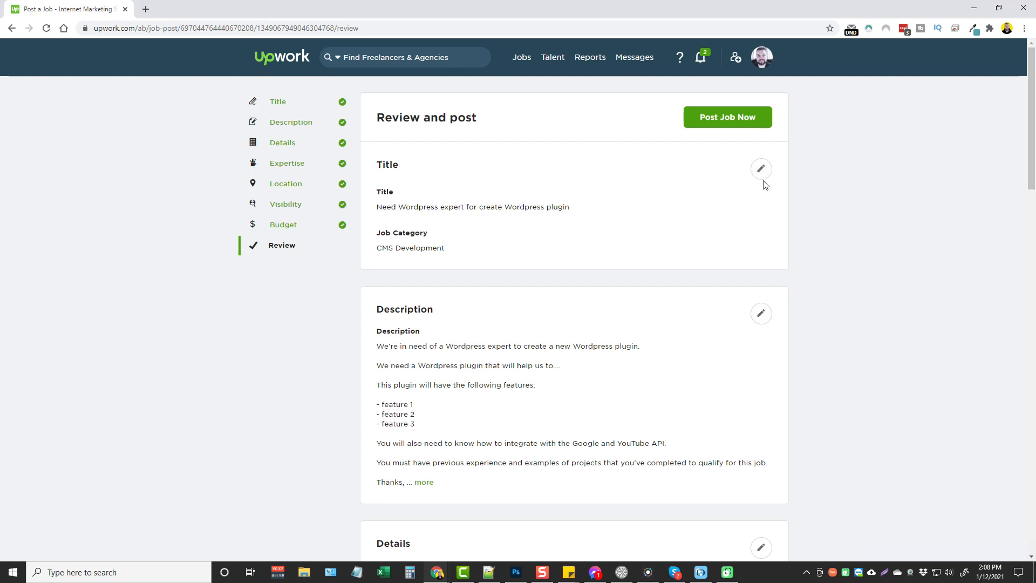
Step: Review the complete job post from title and description through expertise, location, visibility, budget and coworker options
scroll(503, 311, "down", 5)
scroll(503, 311, "down", 12)
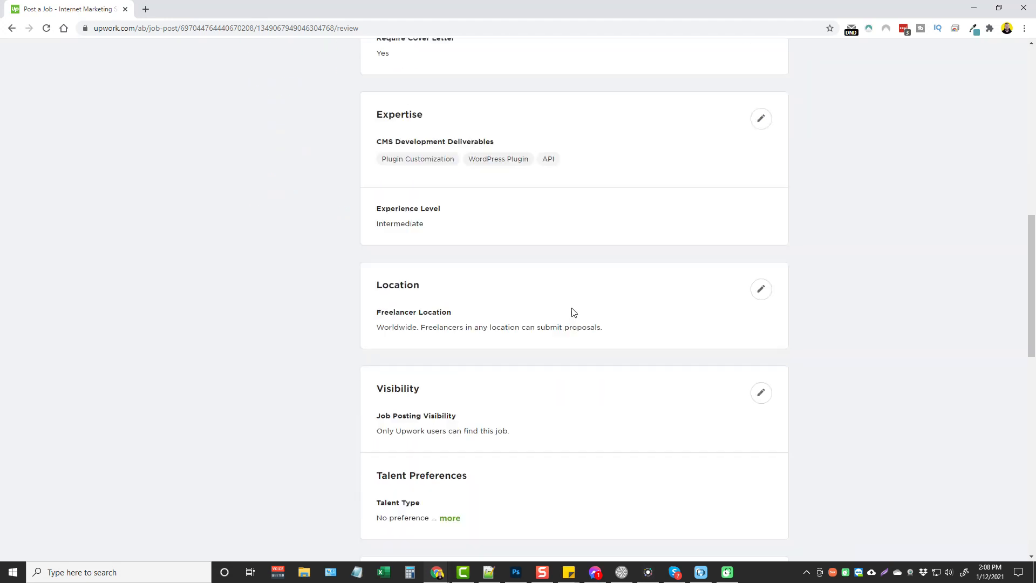
scroll(612, 328, "down", 5)
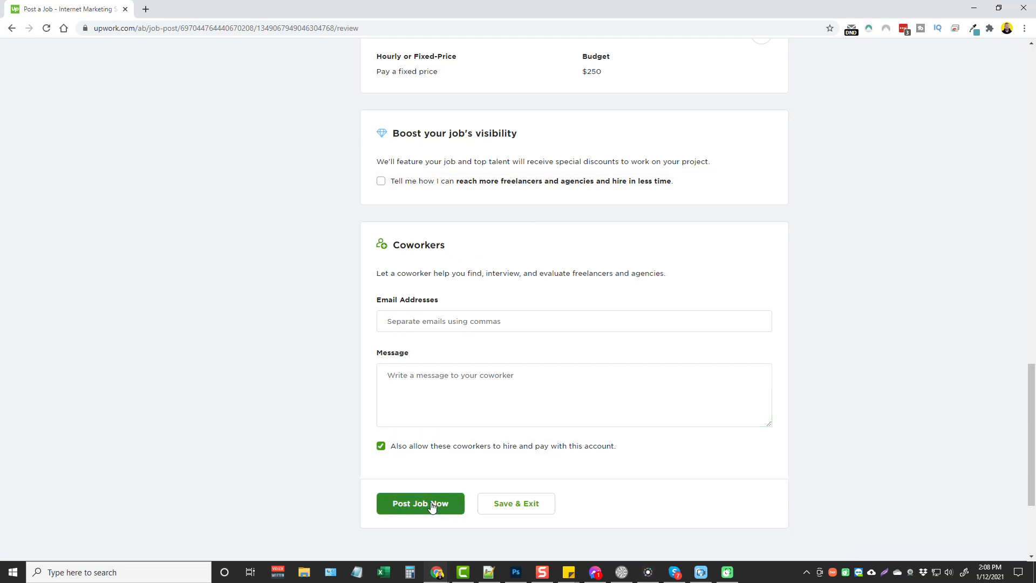
scroll(620, 455, "up", 20)
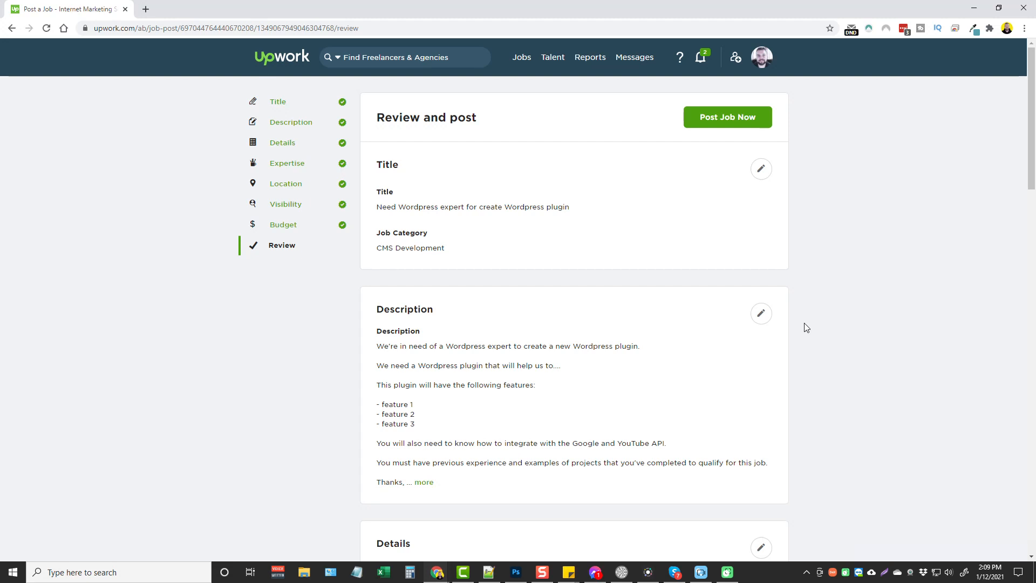
scroll(862, 380, "down", 3)
scroll(862, 384, "up", 2)
scroll(862, 392, "up", 2)
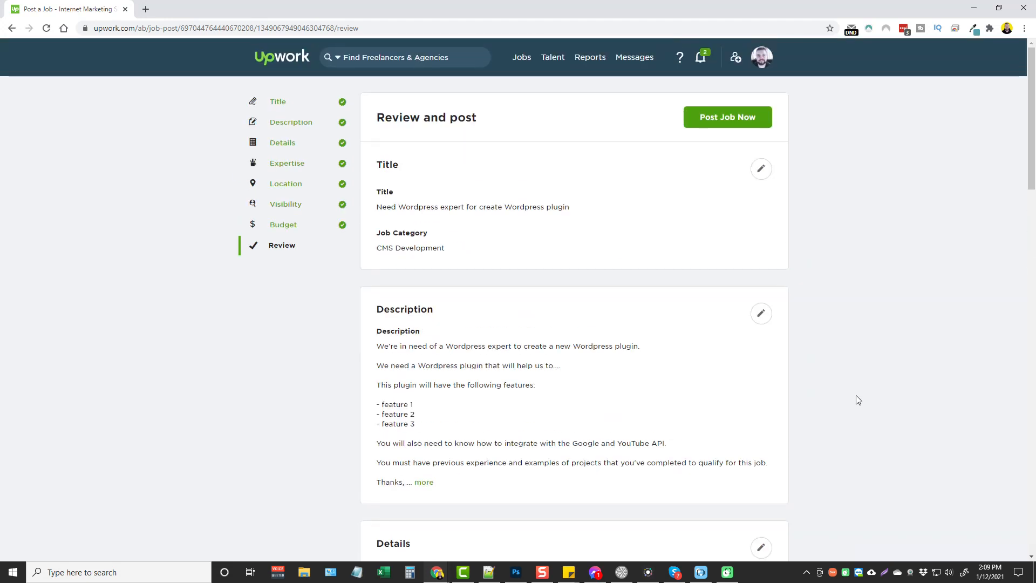